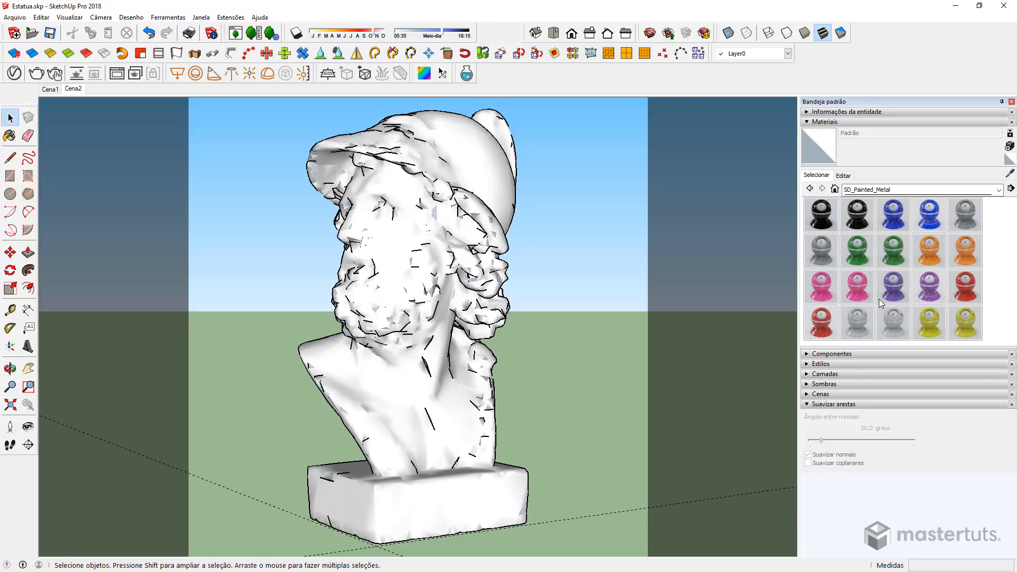
# Step: Review the first of the two saved sphere renders in the V-Ray frame buffer history and close the frame buffer
pyautogui.click(117, 75)
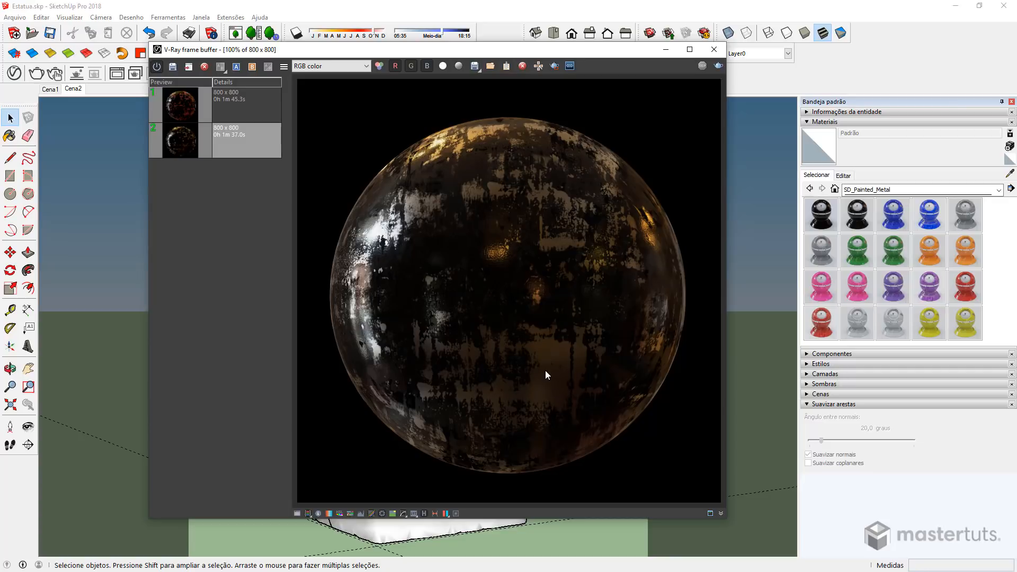
pyautogui.doubleClick(191, 99)
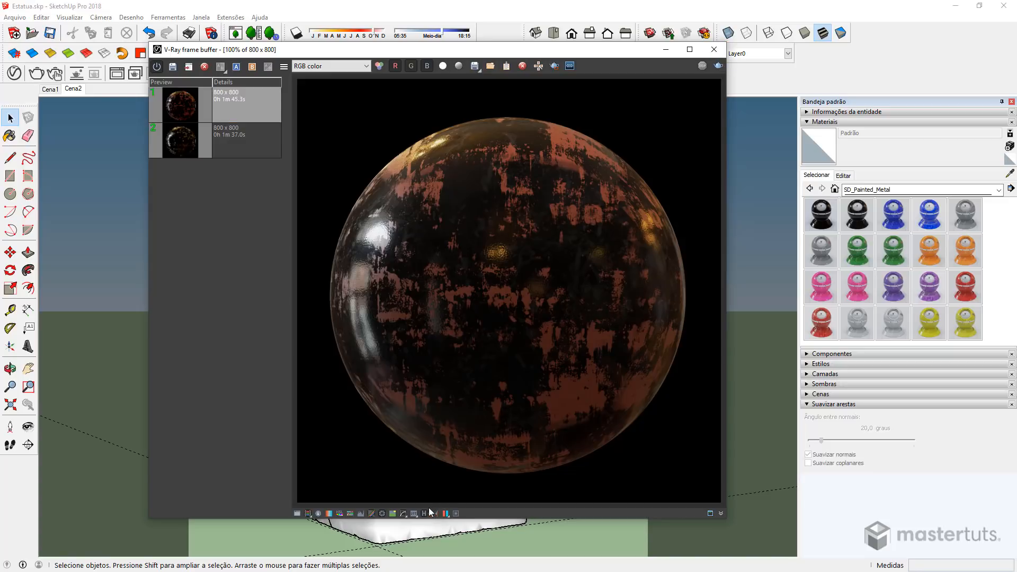
pyautogui.click(424, 513)
pyautogui.click(714, 49)
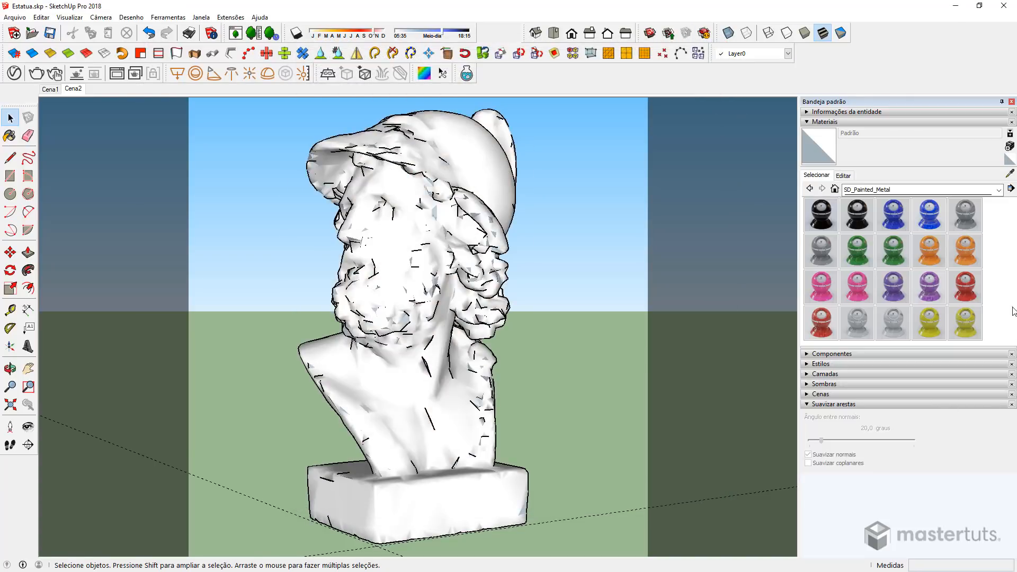
# Step: Paint the statue with the Painted_Metal_Red_Oxided material from the SD_Painted_Metal collection
pyautogui.click(830, 324)
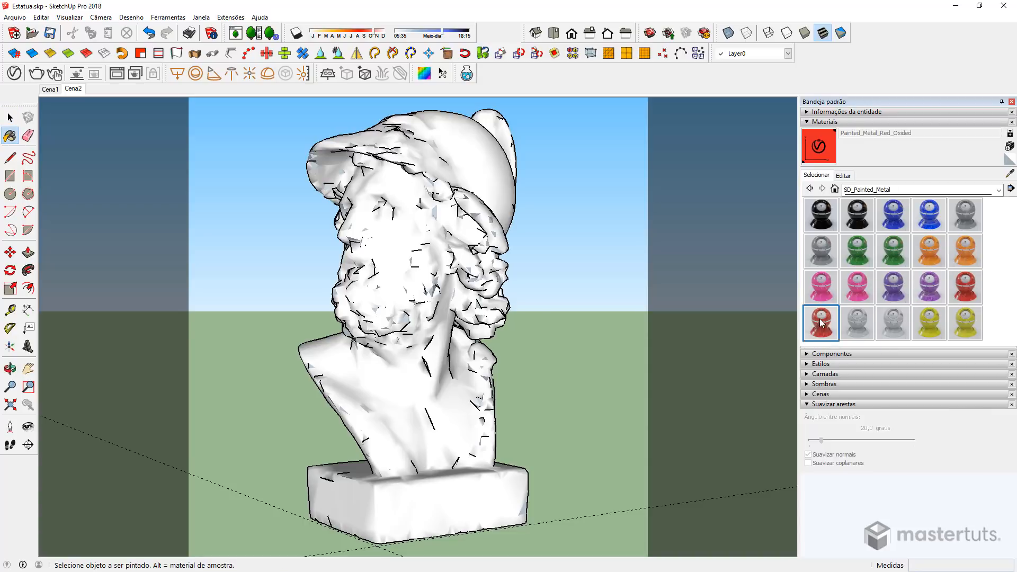
pyautogui.click(408, 191)
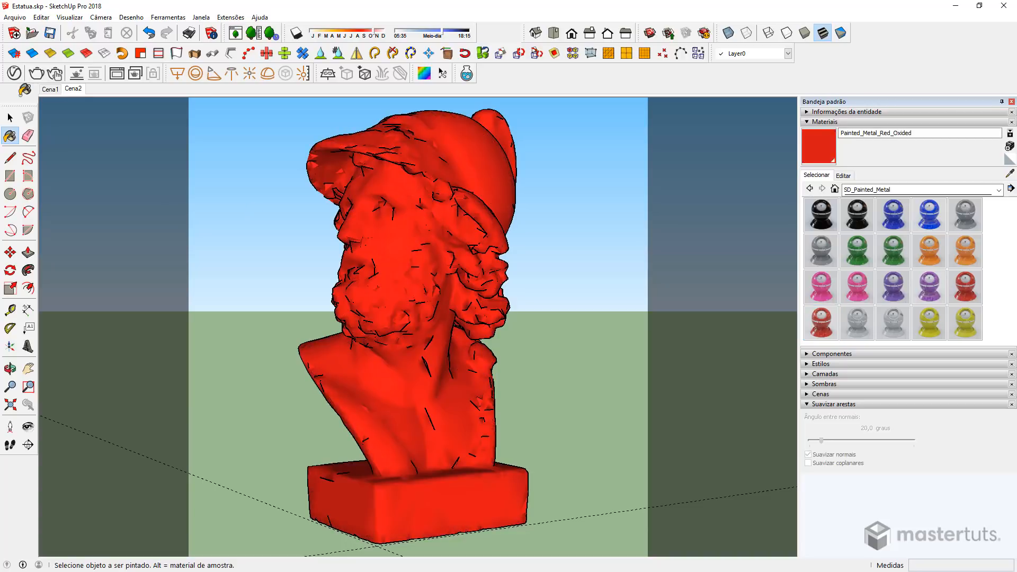
# Step: Start an interactive V-Ray render with the frame buffer beside the model, framing a close-up of the statue's helmeted head
pyautogui.click(55, 74)
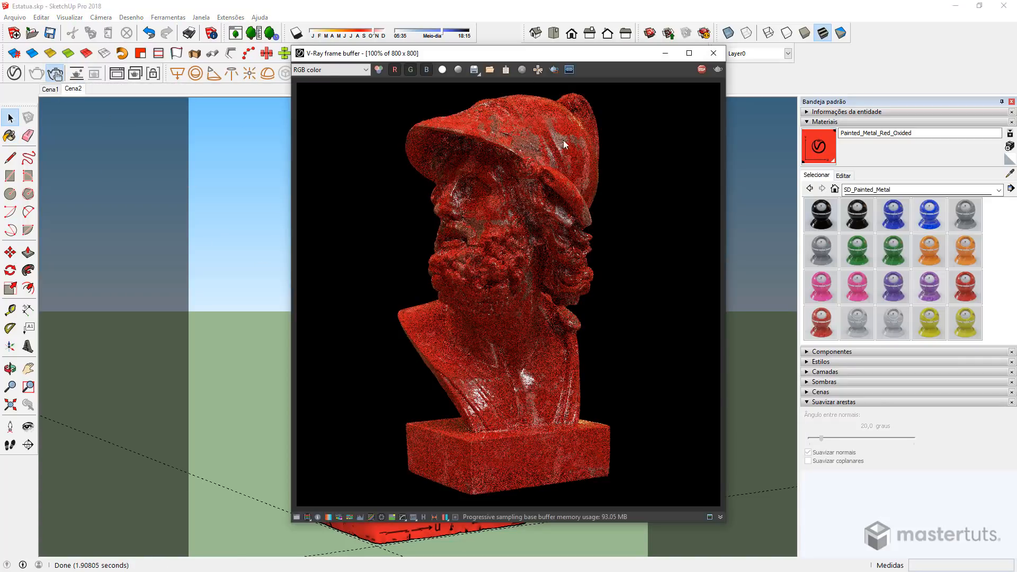
pyautogui.moveTo(517, 60); pyautogui.dragTo(744, 83)
pyautogui.click(414, 331)
pyautogui.scroll(2, 418, 340)
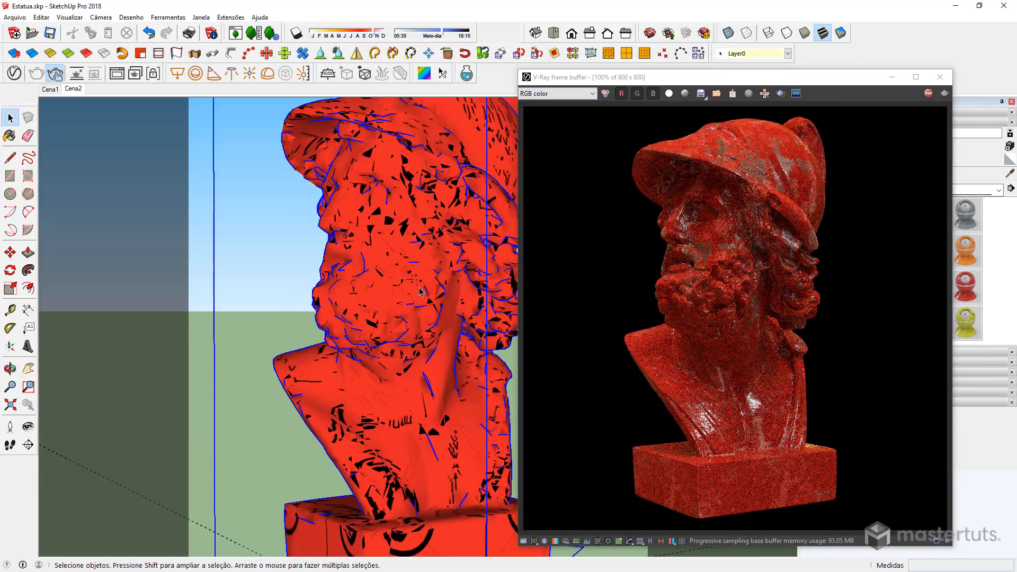
pyautogui.scroll(-2, 421, 353)
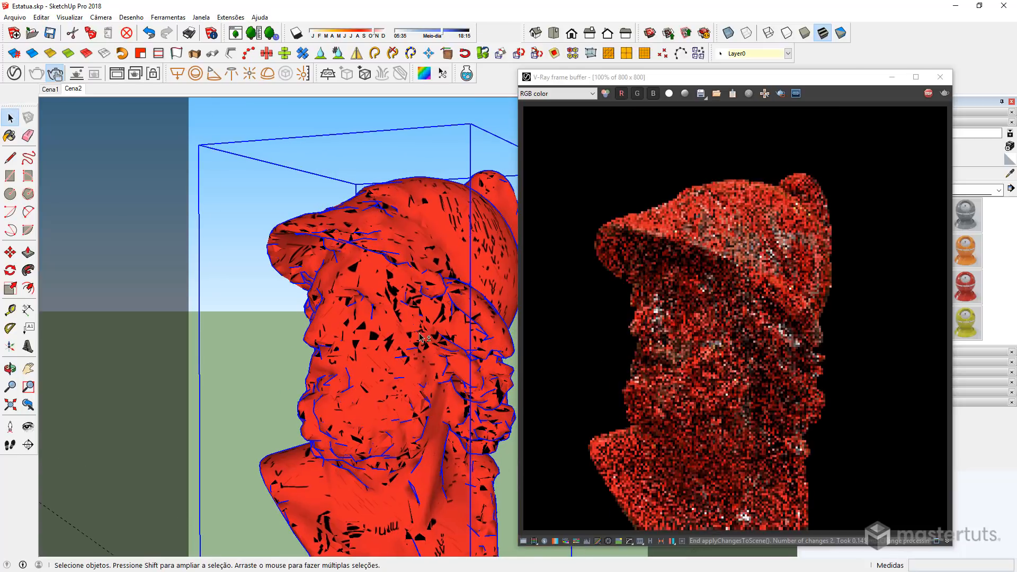
pyautogui.scroll(2, 421, 347)
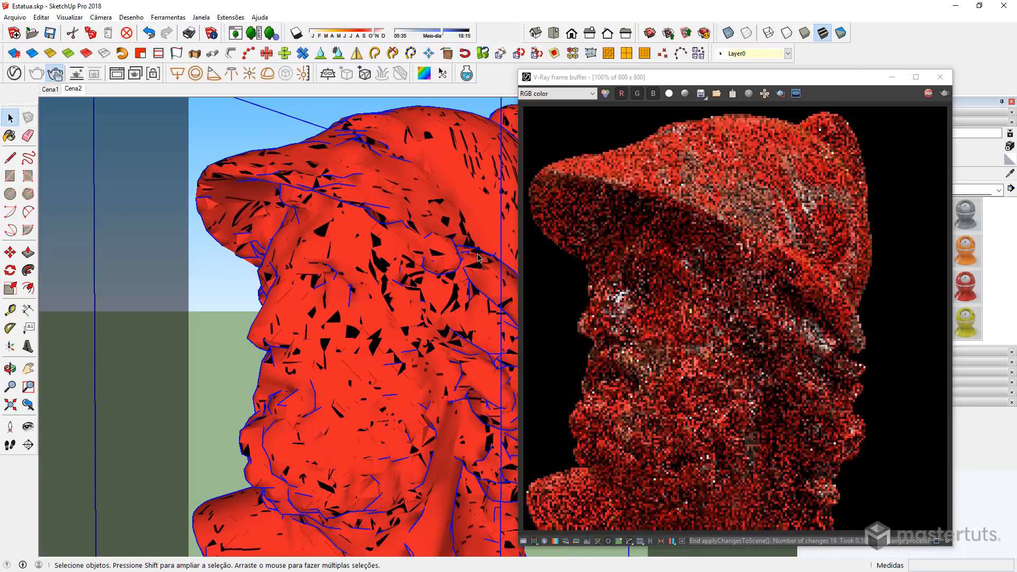
# Step: Show the Painted_Metal_Red_Oxided blend settings in the V-Ray Asset Editor and turn off Coat 3, Coat 2 and Coat 1
pyautogui.click(20, 75)
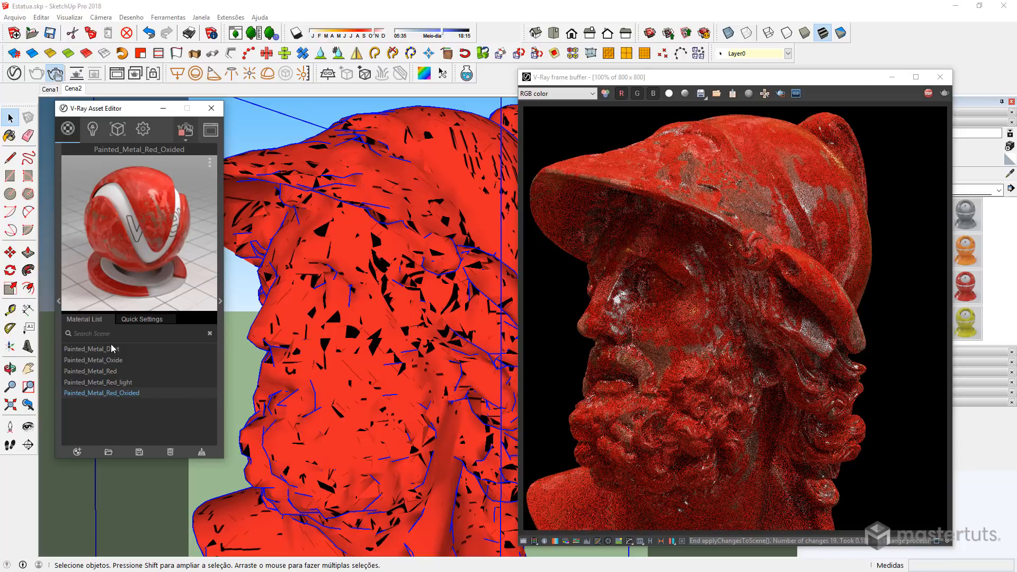
pyautogui.click(221, 301)
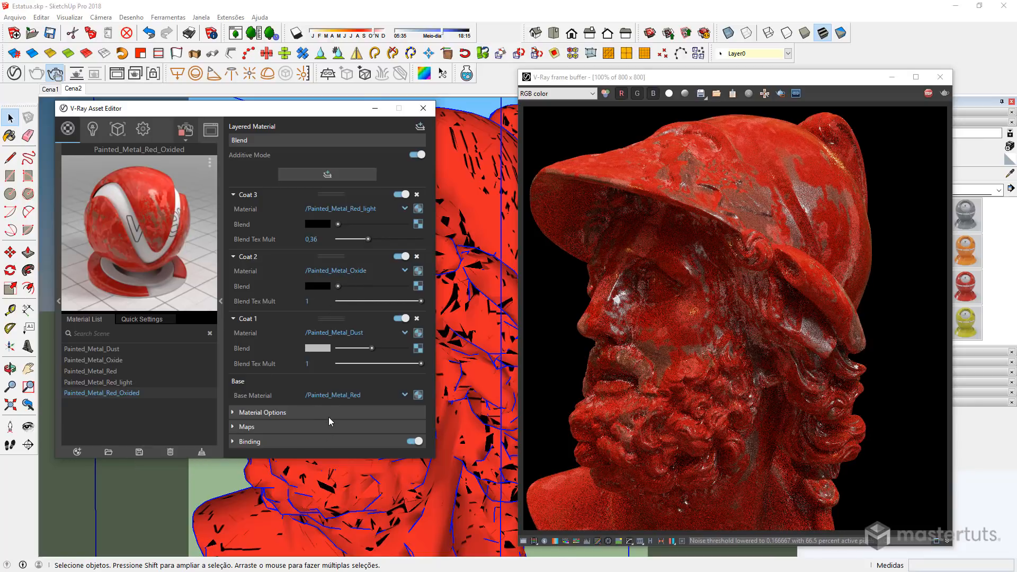
pyautogui.click(401, 195)
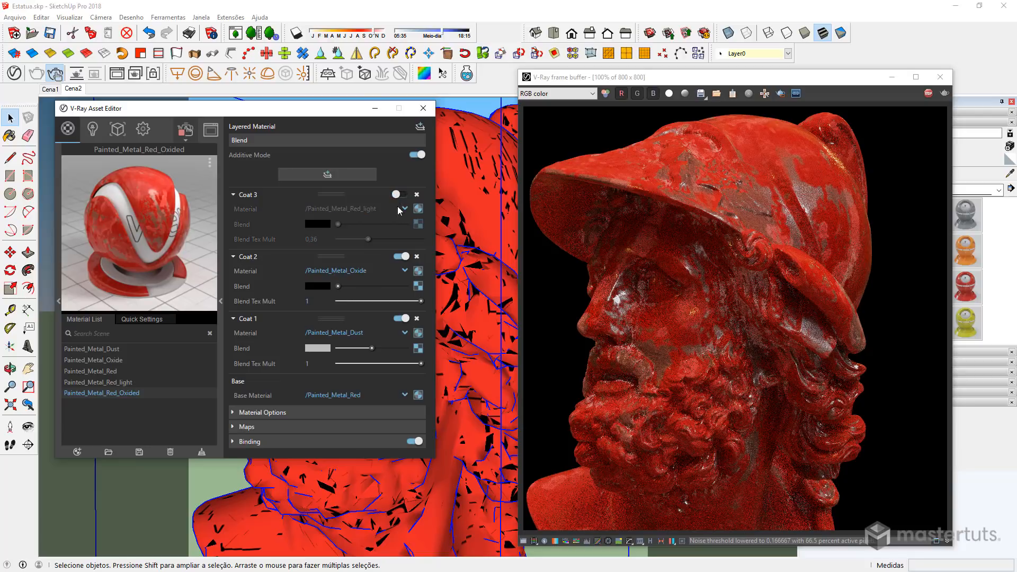
pyautogui.click(401, 257)
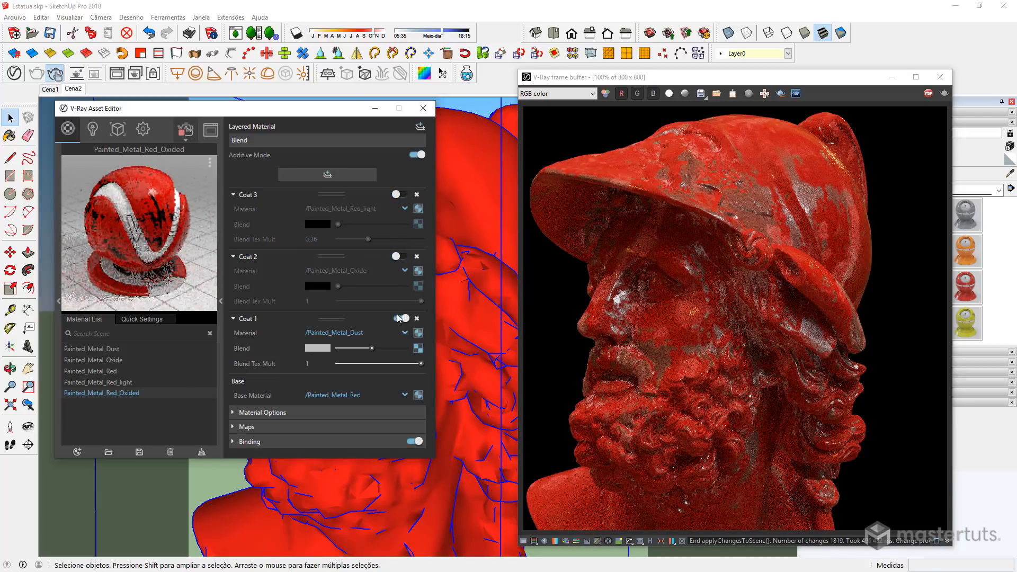
pyautogui.click(401, 318)
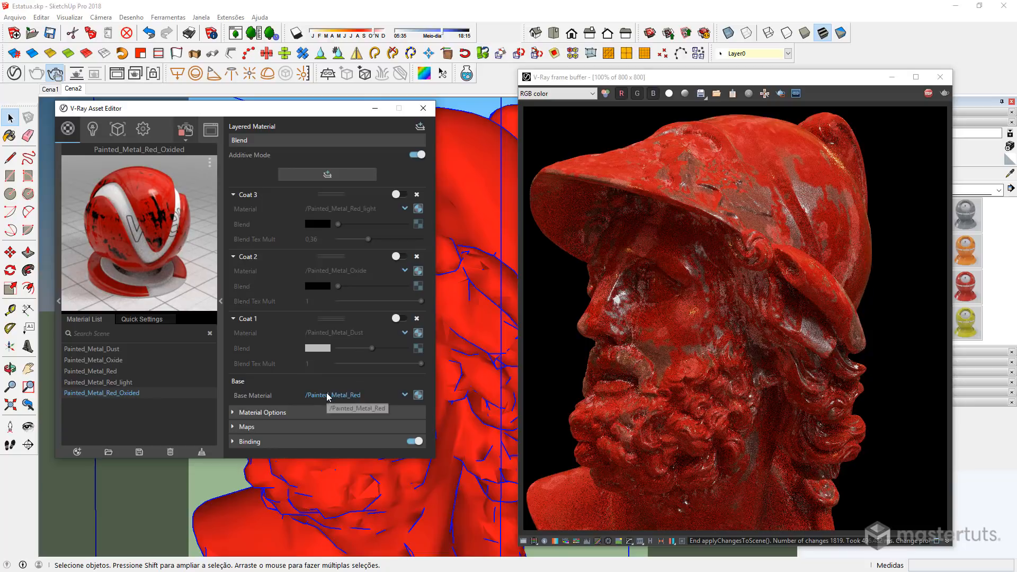
# Step: Disable the diffuse texture of the Painted_Metal_Red base material and return to the Painted_Metal_Red_Oxided blend
pyautogui.click(419, 396)
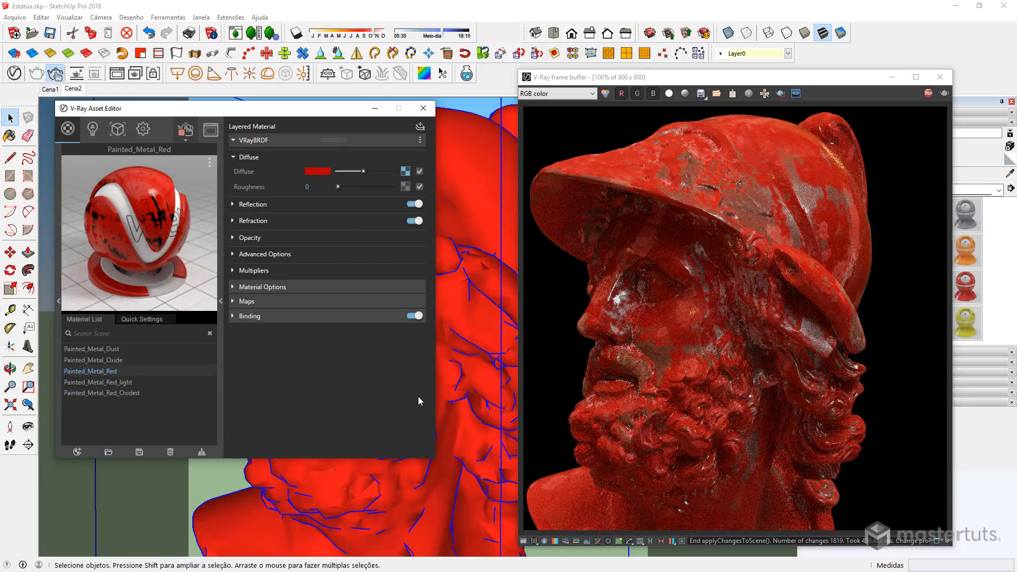
pyautogui.click(420, 172)
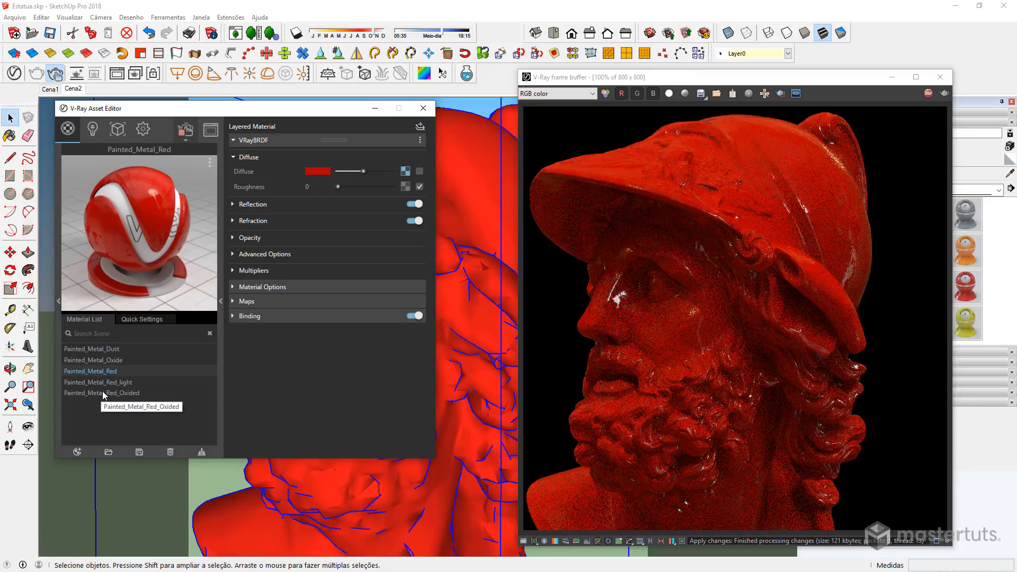
pyautogui.click(118, 394)
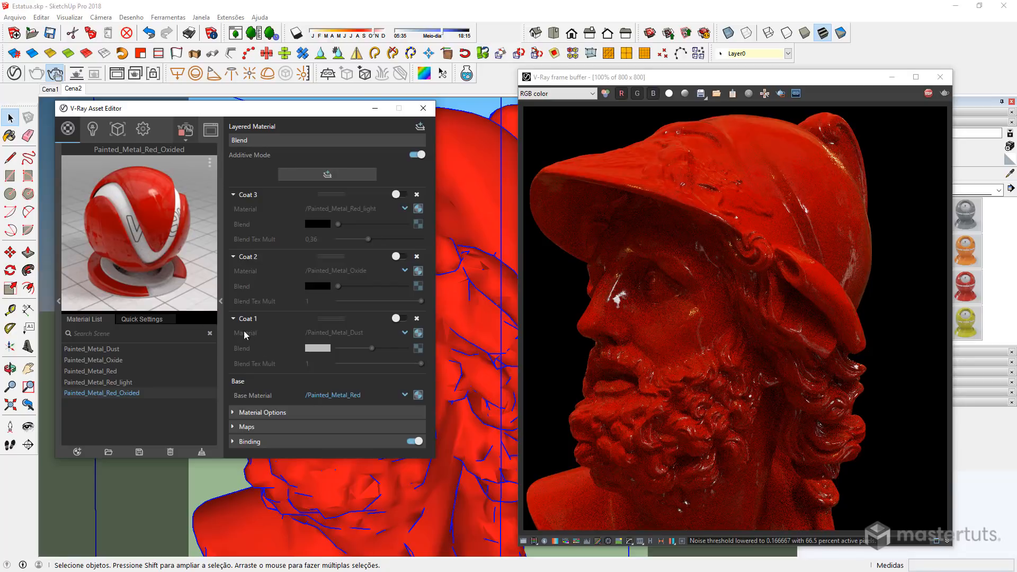
# Step: Preview the Painted_Metal_Dust layer alone by enabling Coat 1 and turning it off again
pyautogui.click(401, 318)
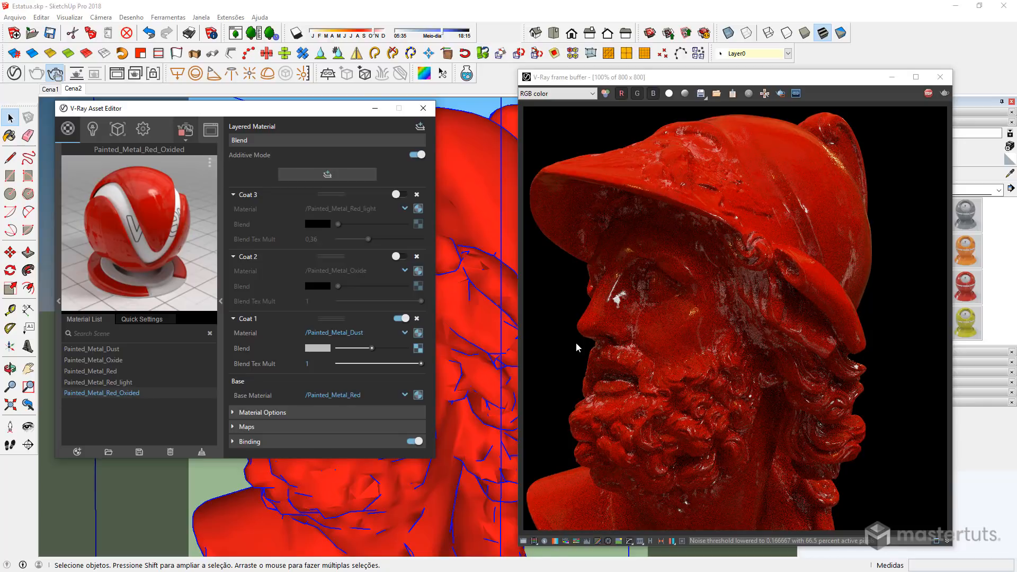
pyautogui.click(401, 319)
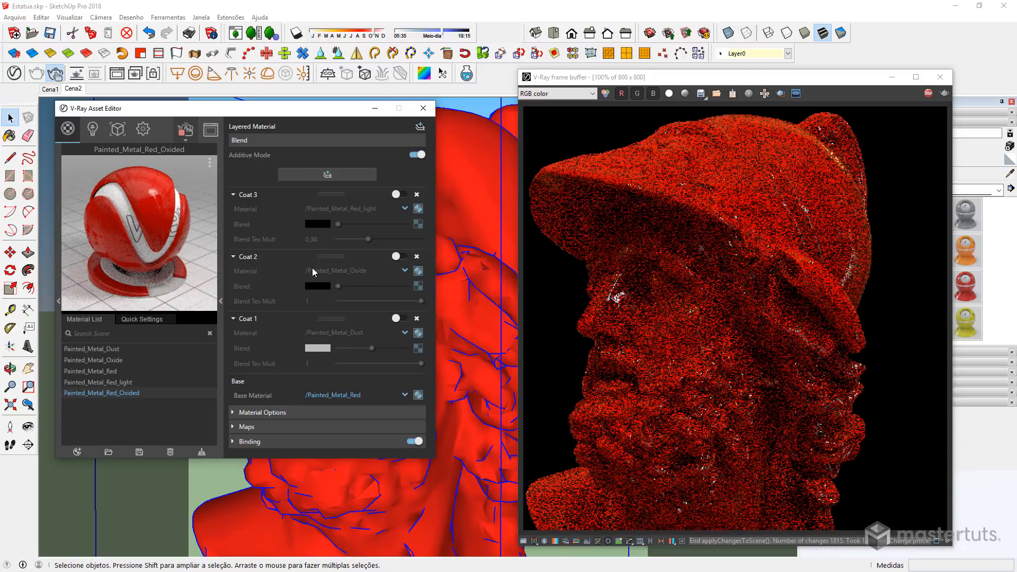
# Step: Turn on Coat 2 with Painted_Metal_Oxide and re-enable the diffuse texture of Painted_Metal_Red
pyautogui.click(401, 257)
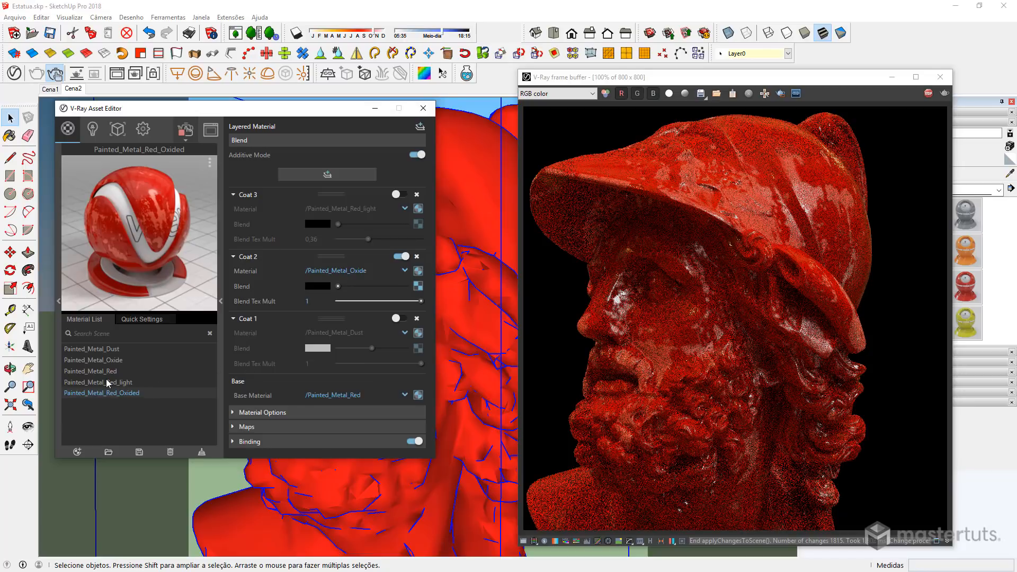
pyautogui.moveTo(85, 370); pyautogui.dragTo(104, 374)
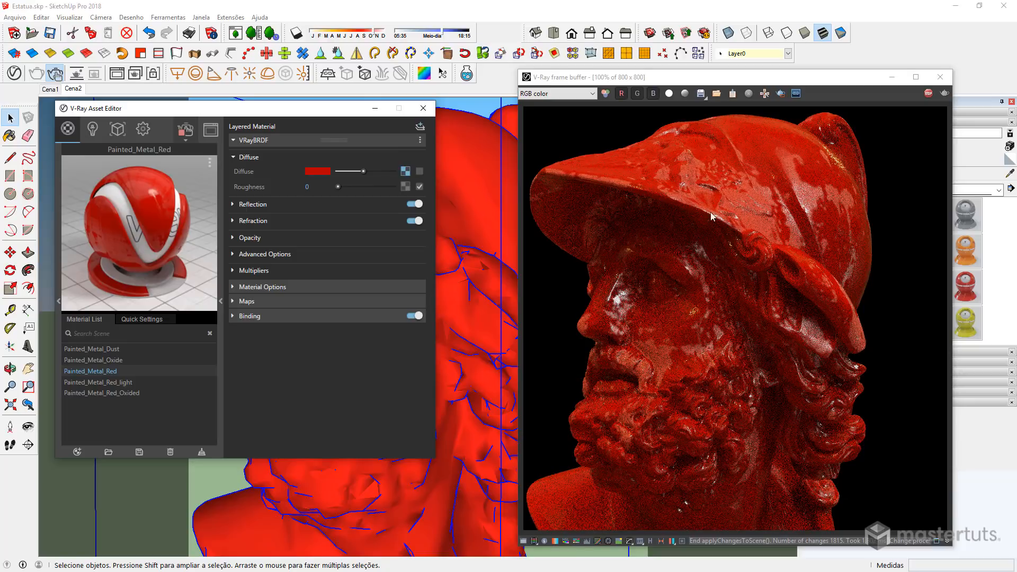
pyautogui.click(421, 171)
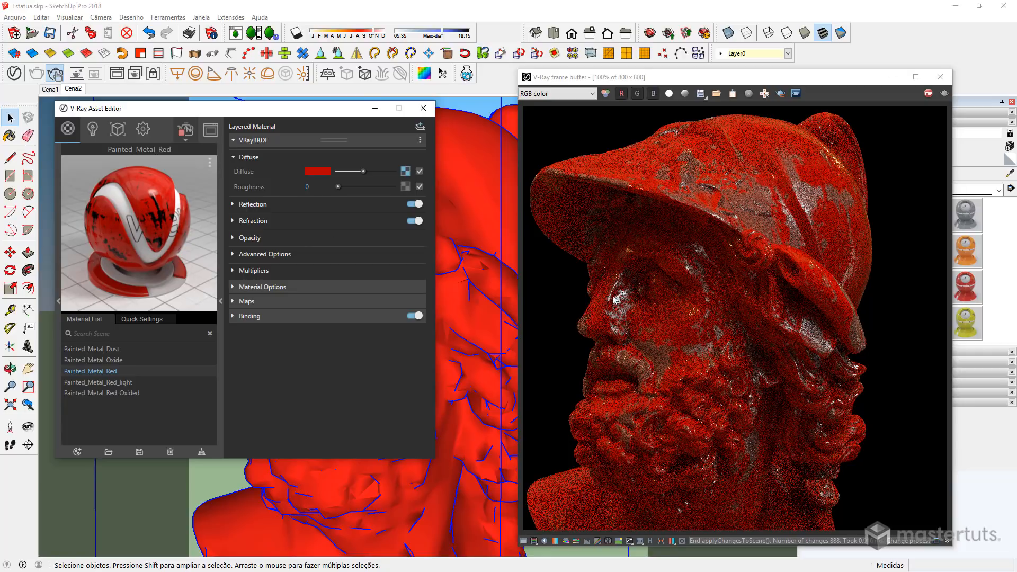
# Step: In Painted_Metal_Red's diffuse mix map, try a Tri-Planar size of 100 and settle on 50
pyautogui.click(405, 171)
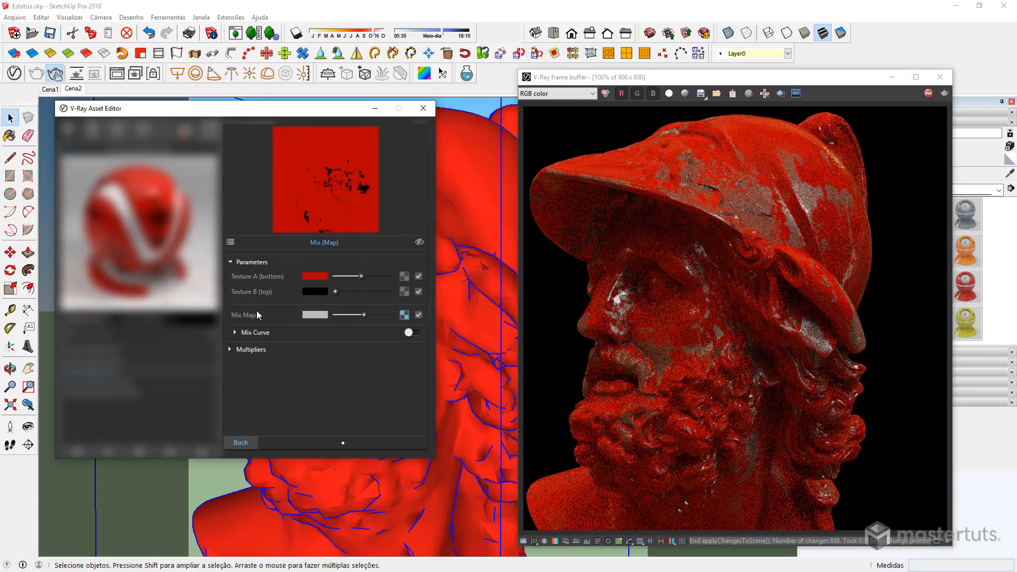
pyautogui.click(405, 315)
pyautogui.click(318, 336)
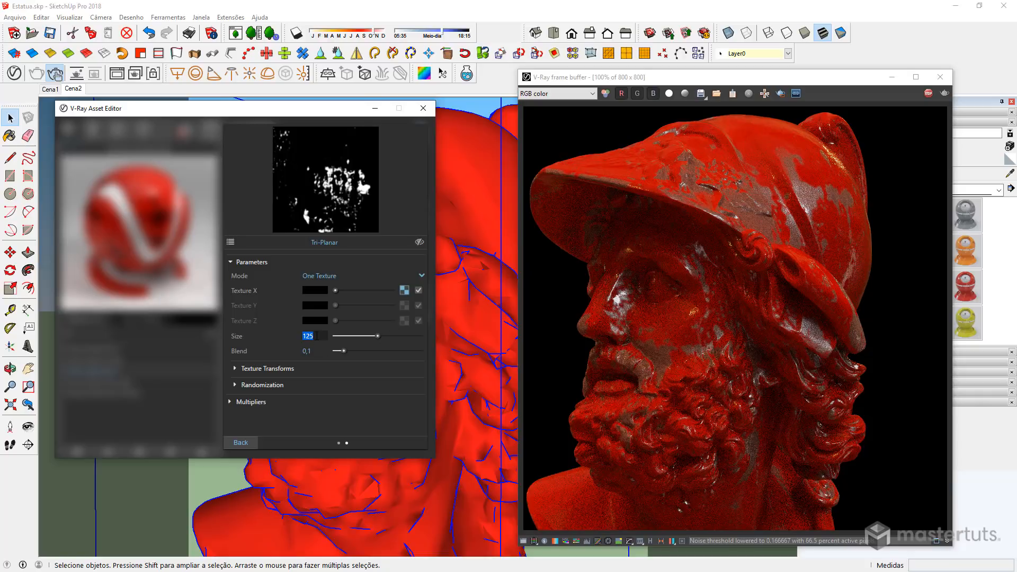
pyautogui.write('100')
pyautogui.press('Return')
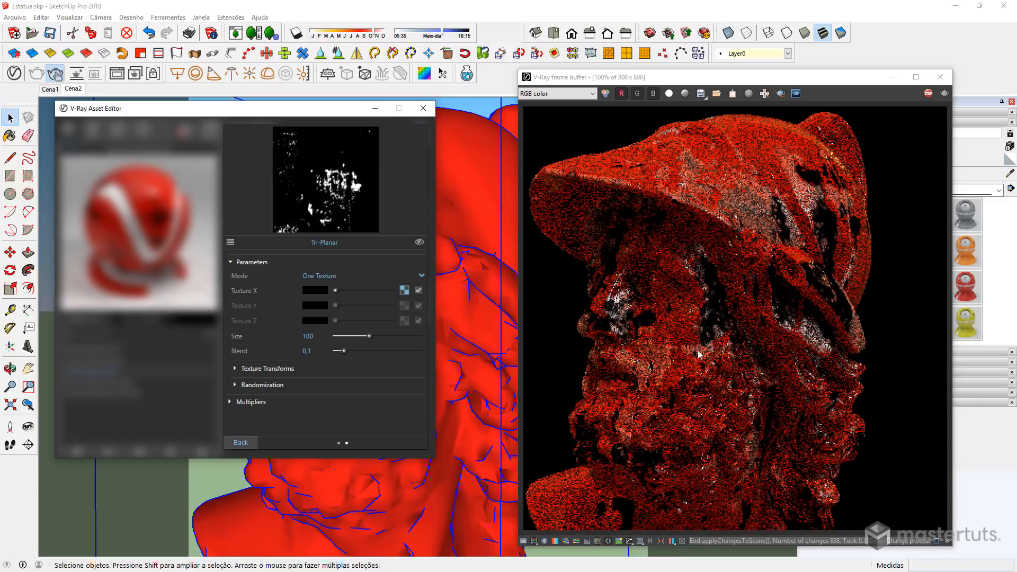
pyautogui.moveTo(317, 336); pyautogui.dragTo(253, 330)
pyautogui.write('50')
pyautogui.press('Return')
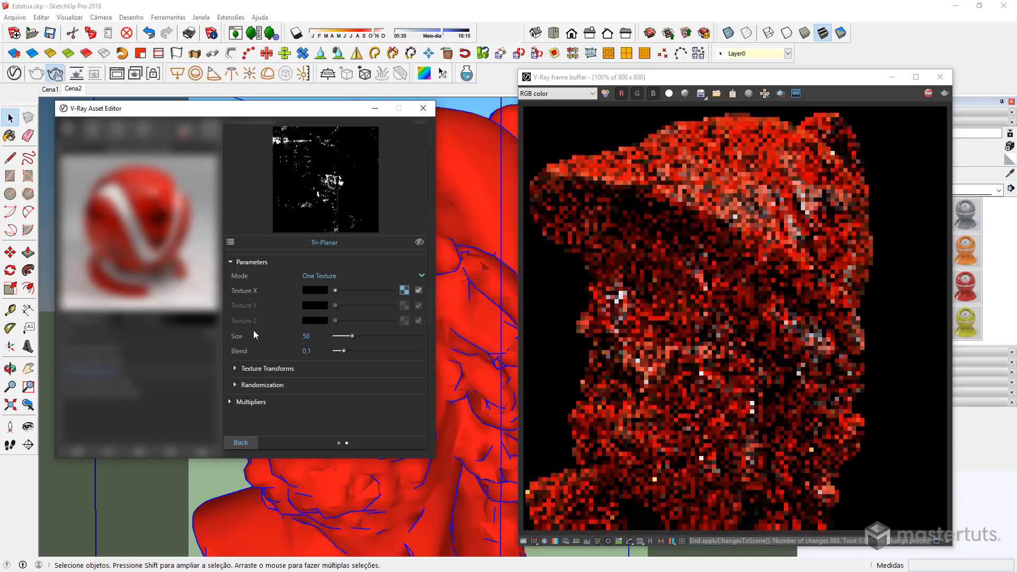
pyautogui.click(246, 442)
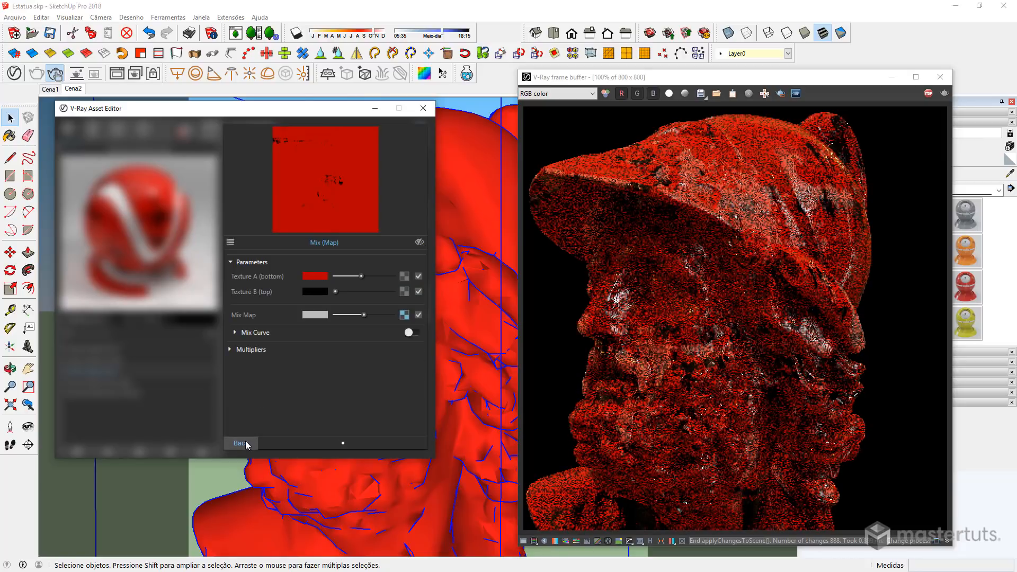
pyautogui.click(245, 442)
# Step: Set the Tri-Planar size of Coat 2's blend texture in Painted_Metal_Red_Oxided to 50
pyautogui.click(120, 393)
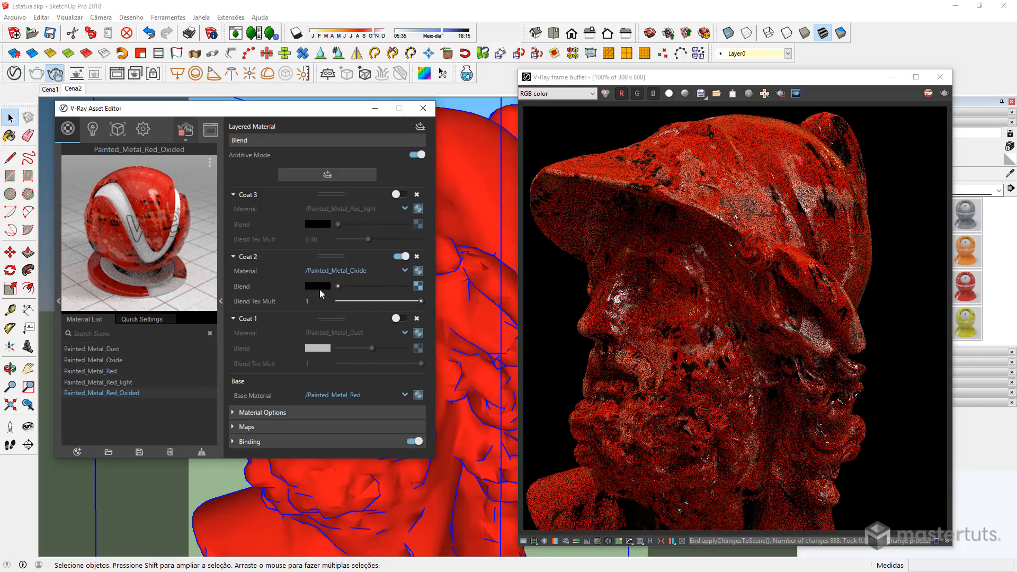
pyautogui.click(418, 286)
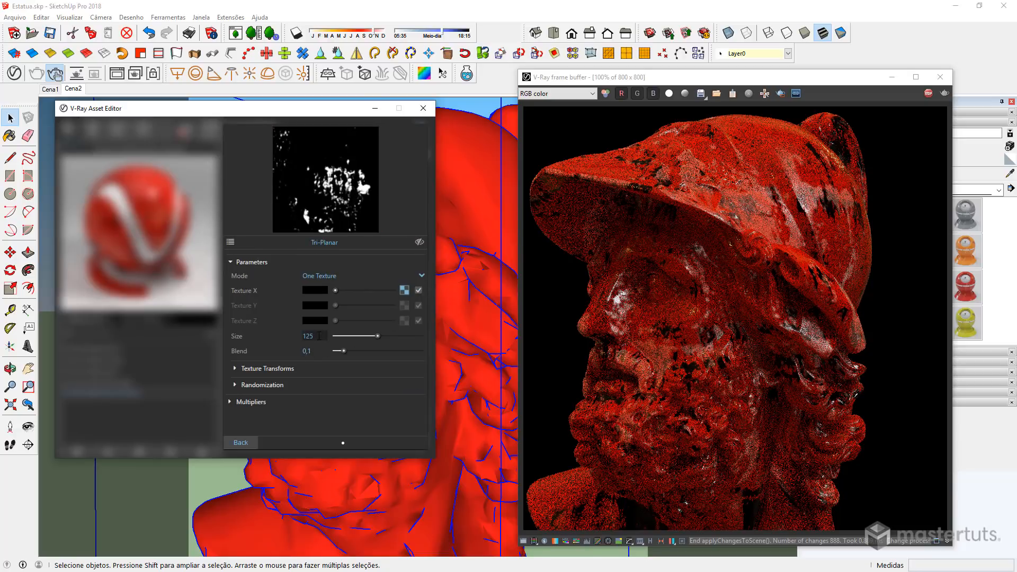
pyautogui.moveTo(318, 338); pyautogui.dragTo(208, 348)
pyautogui.write('50')
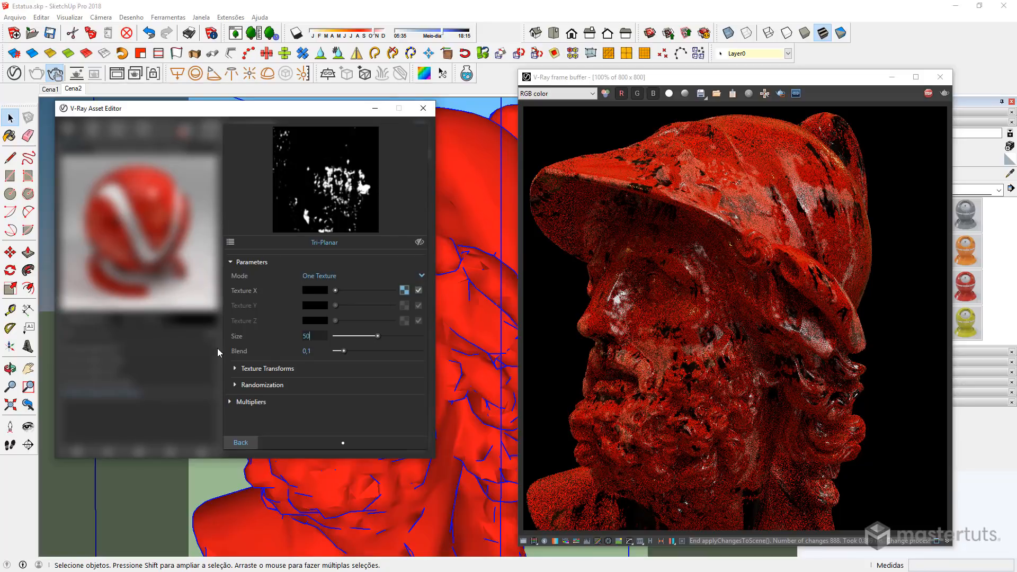
pyautogui.press('Return')
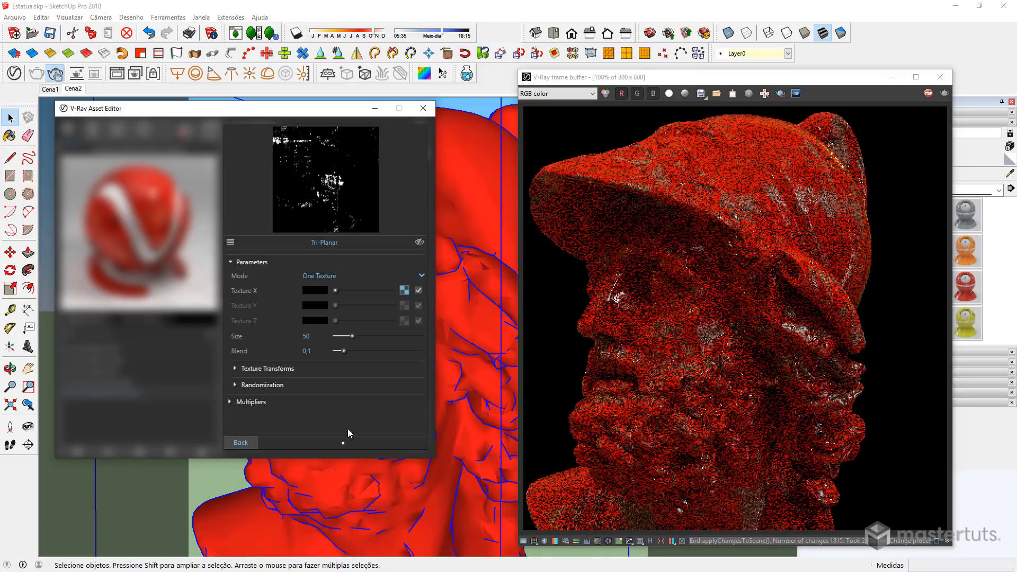
pyautogui.click(239, 444)
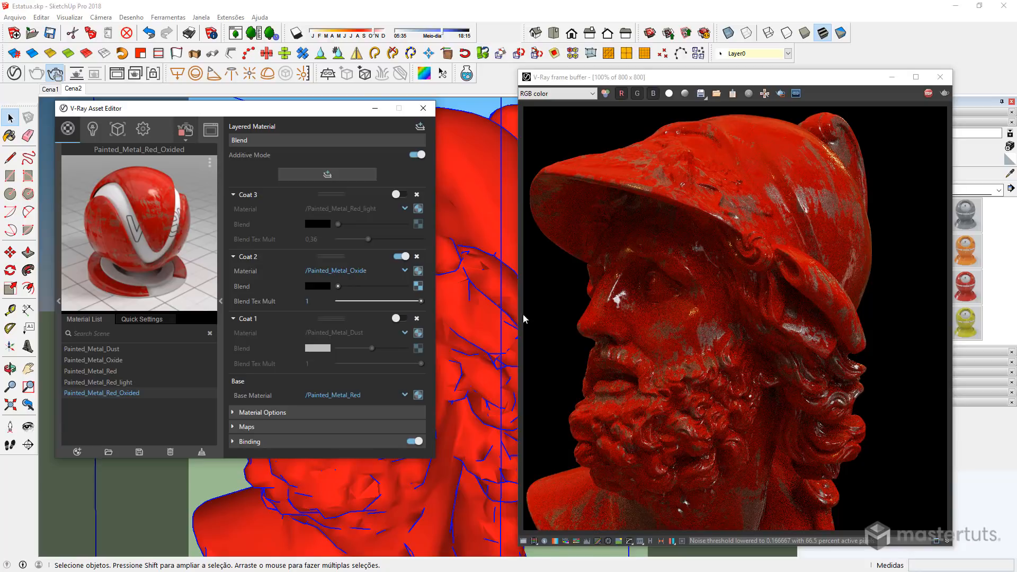
# Step: Turn off Coat 2 and disable the diffuse texture of the Painted_Metal_Red base material
pyautogui.click(401, 257)
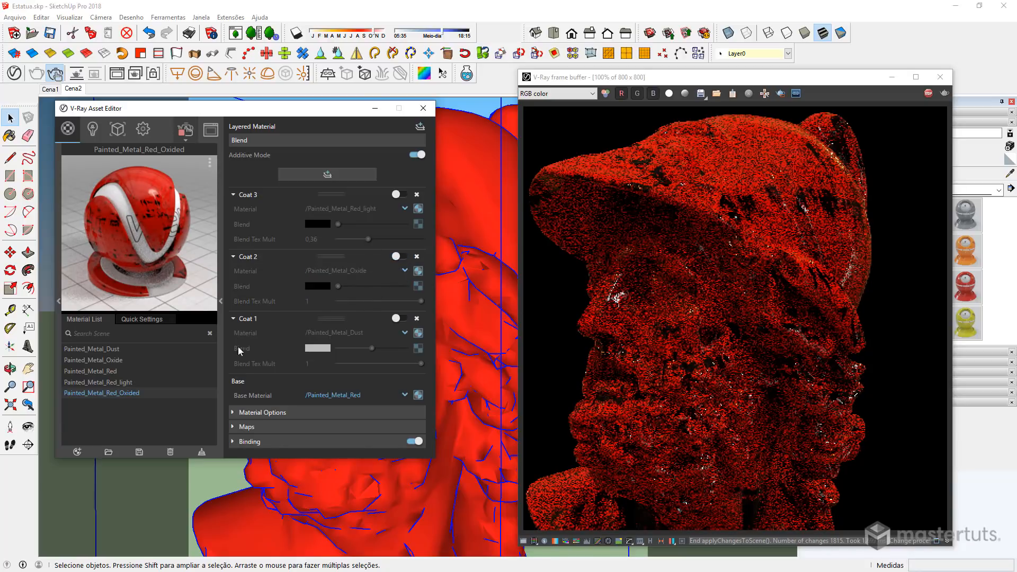
pyautogui.click(418, 395)
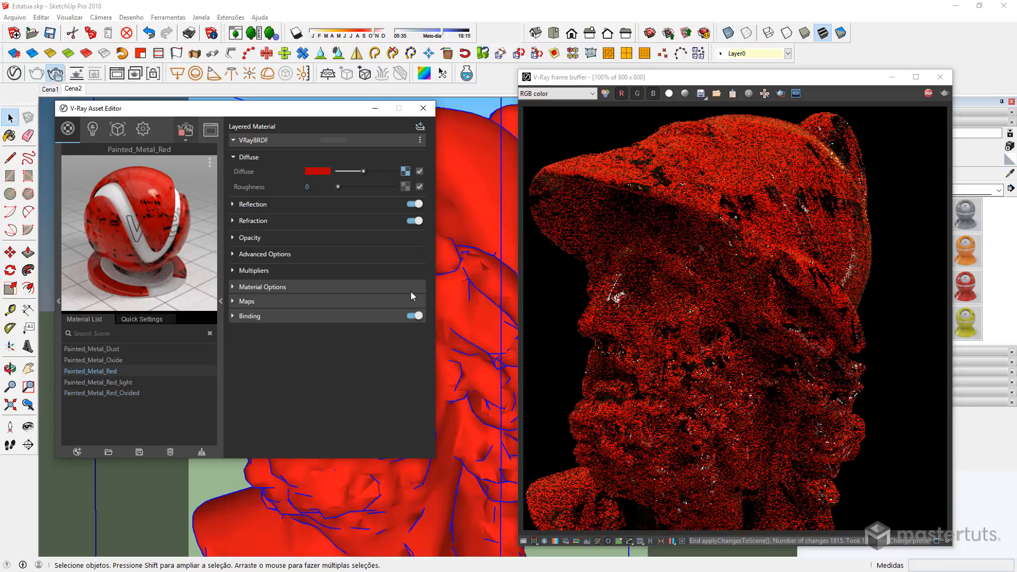
pyautogui.click(420, 171)
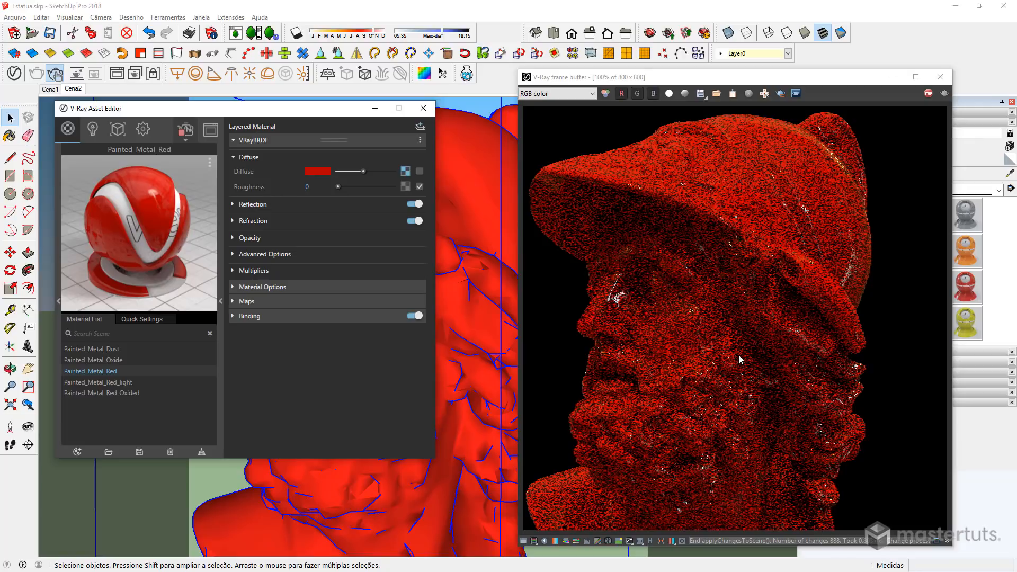
# Step: Turn on Coat 3 in Painted_Metal_Red_Oxided, try Blend Tex Mult values of 0.1 and 1, and settle on 0.43
pyautogui.click(117, 393)
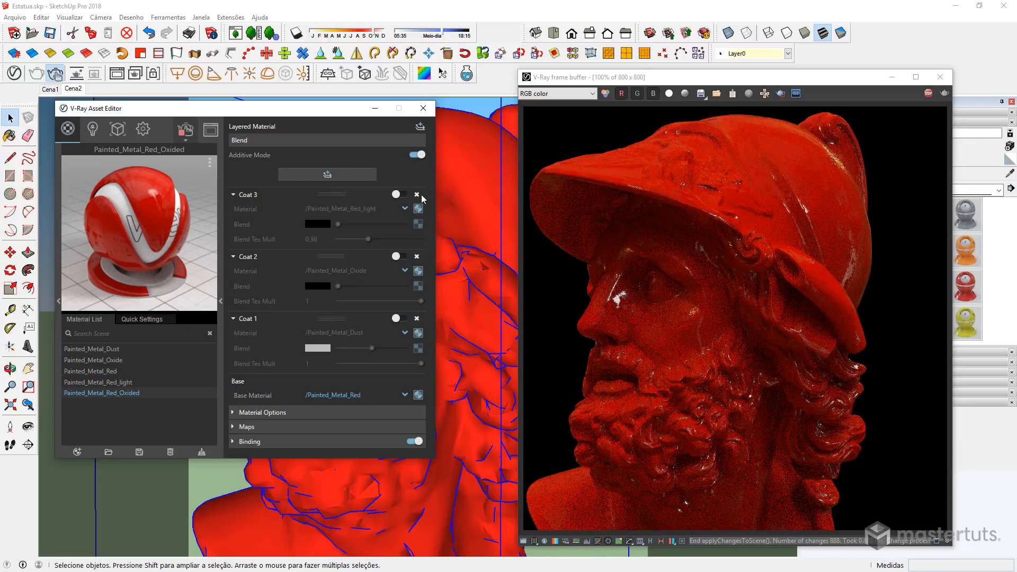
pyautogui.click(402, 196)
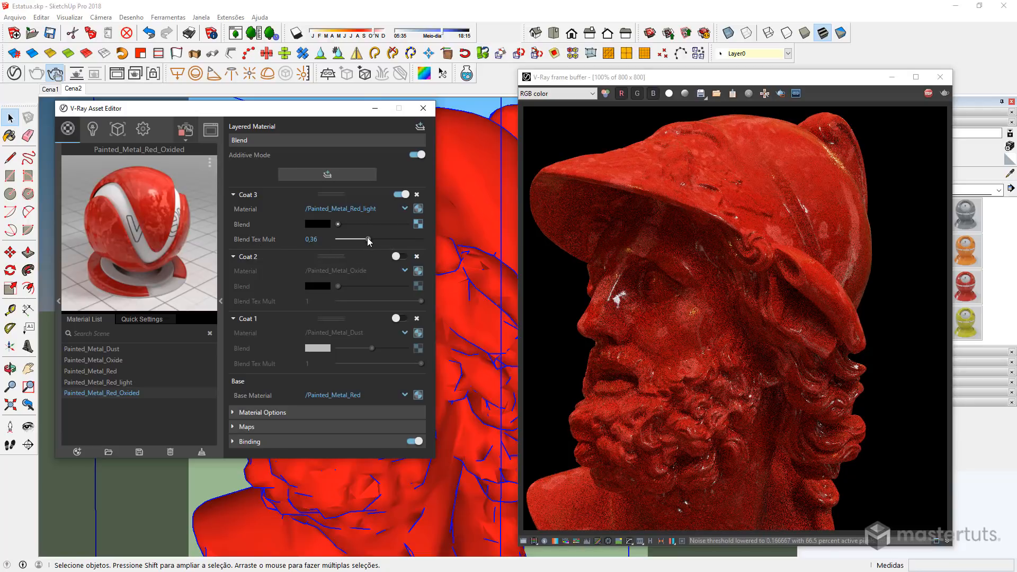
pyautogui.moveTo(368, 239); pyautogui.dragTo(346, 239)
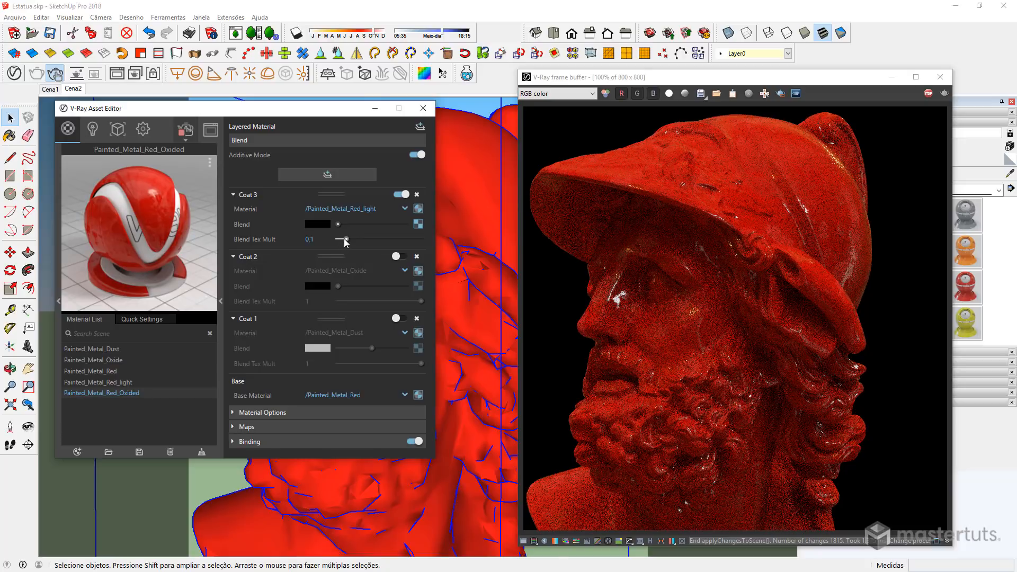
pyautogui.moveTo(352, 239); pyautogui.dragTo(424, 240)
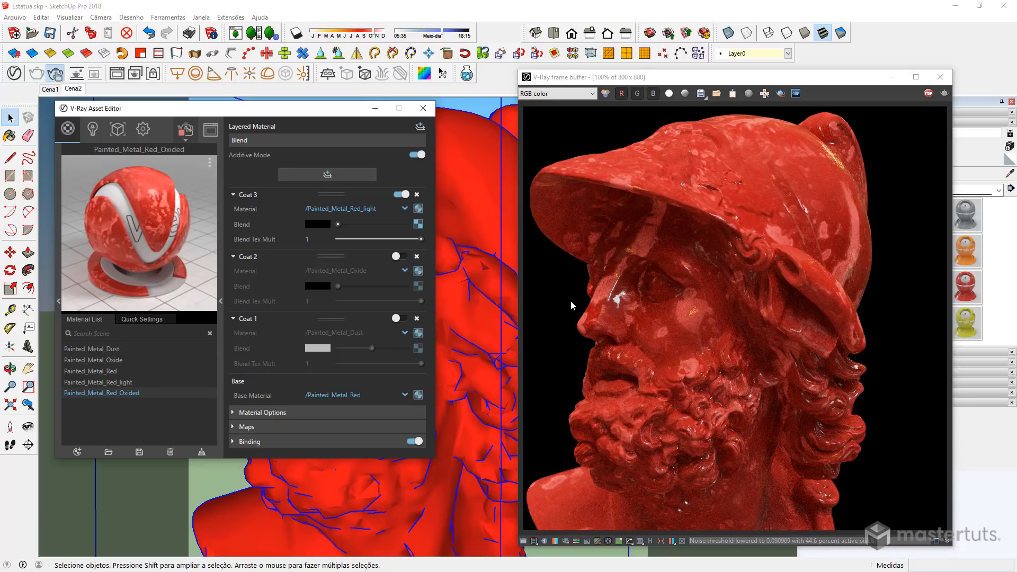
pyautogui.moveTo(421, 239); pyautogui.dragTo(374, 243)
# Step: Turn on Coat 2 and Coat 1 and re-enable the diffuse texture of Painted_Metal_Red
pyautogui.click(406, 257)
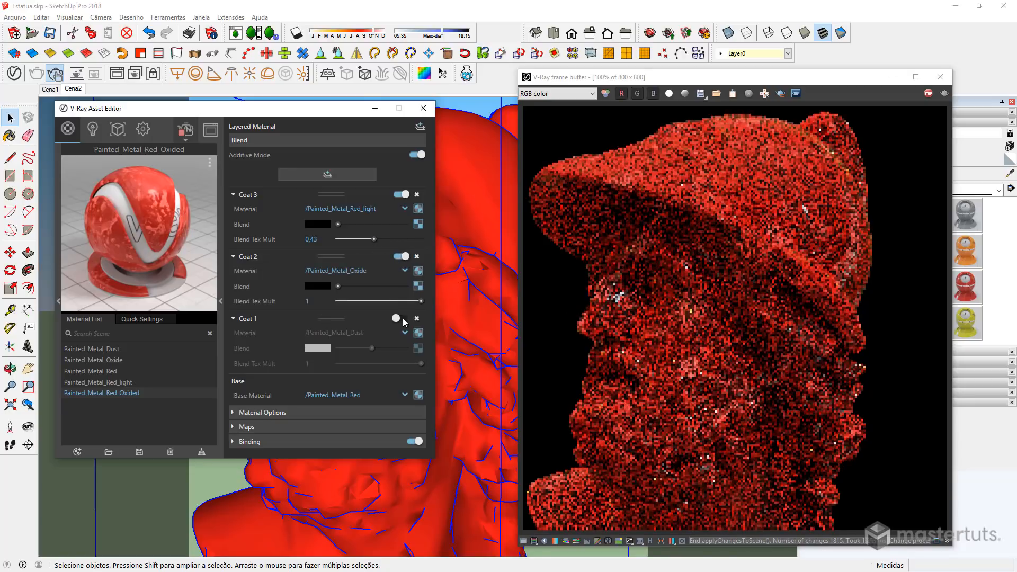
pyautogui.click(404, 320)
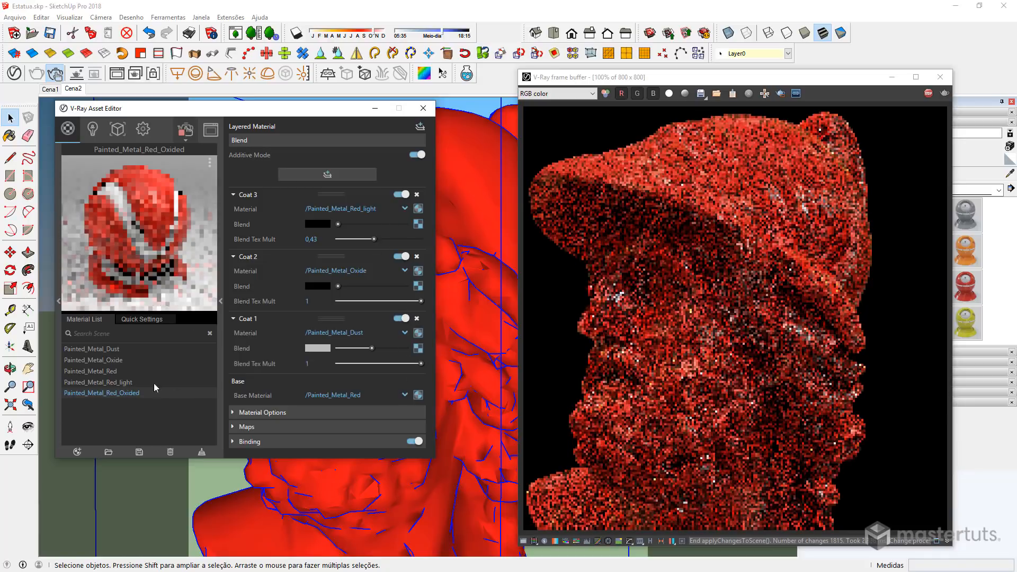
pyautogui.click(101, 361)
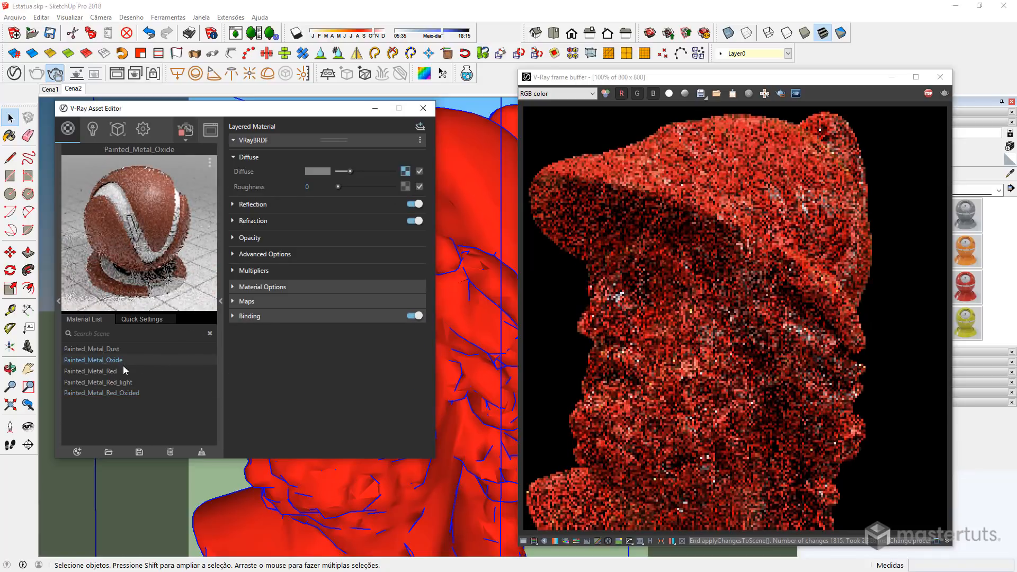
pyautogui.click(107, 371)
pyautogui.click(420, 172)
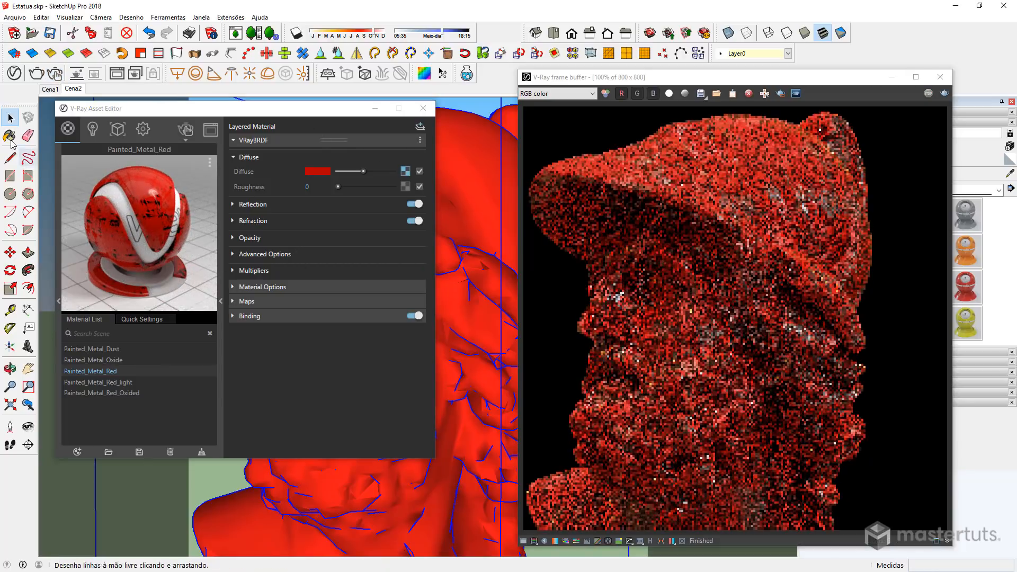
# Step: Render the statue with the full layered material and save the finished image to the render history
pyautogui.click(37, 76)
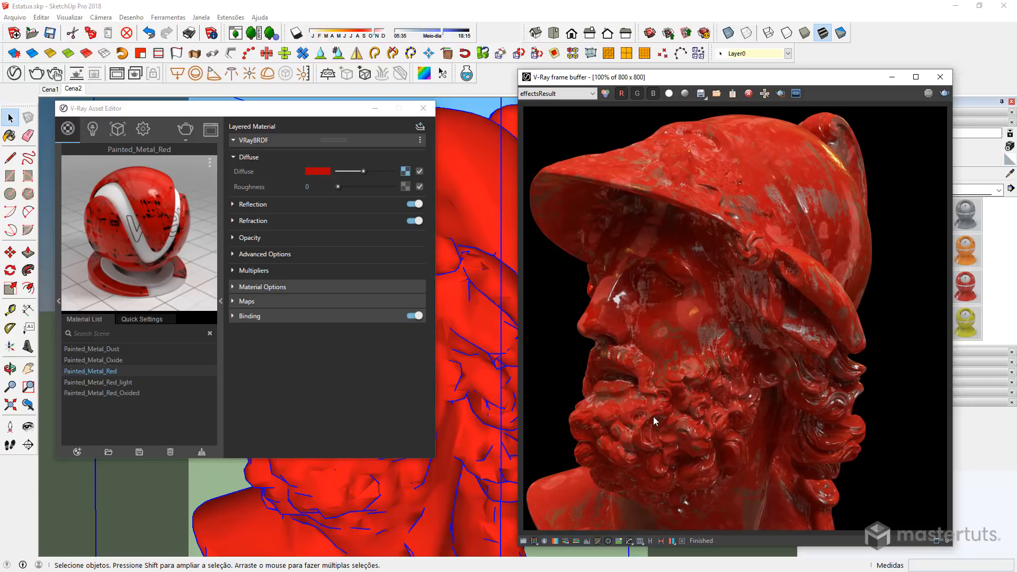
pyautogui.click(651, 541)
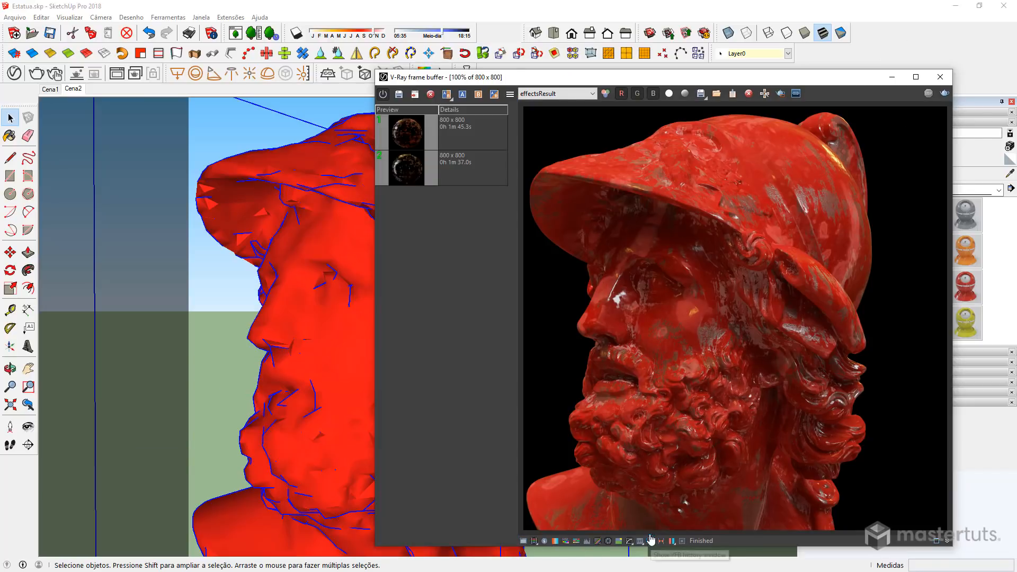
pyautogui.click(398, 97)
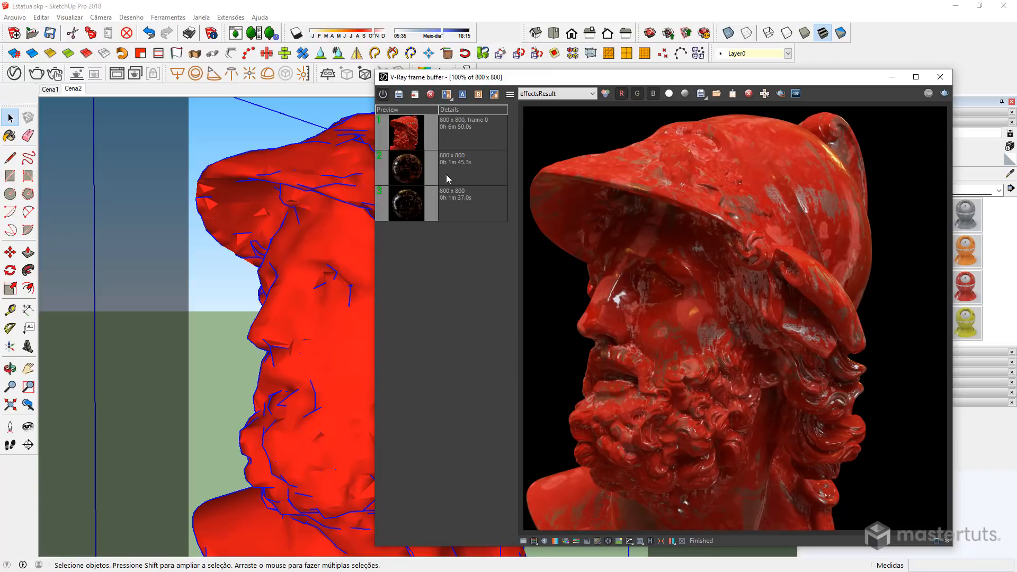
# Step: Compare the saved render of the dark oxidised sphere in the second history entry with the statue render
pyautogui.click(416, 180)
pyautogui.doubleClick(413, 167)
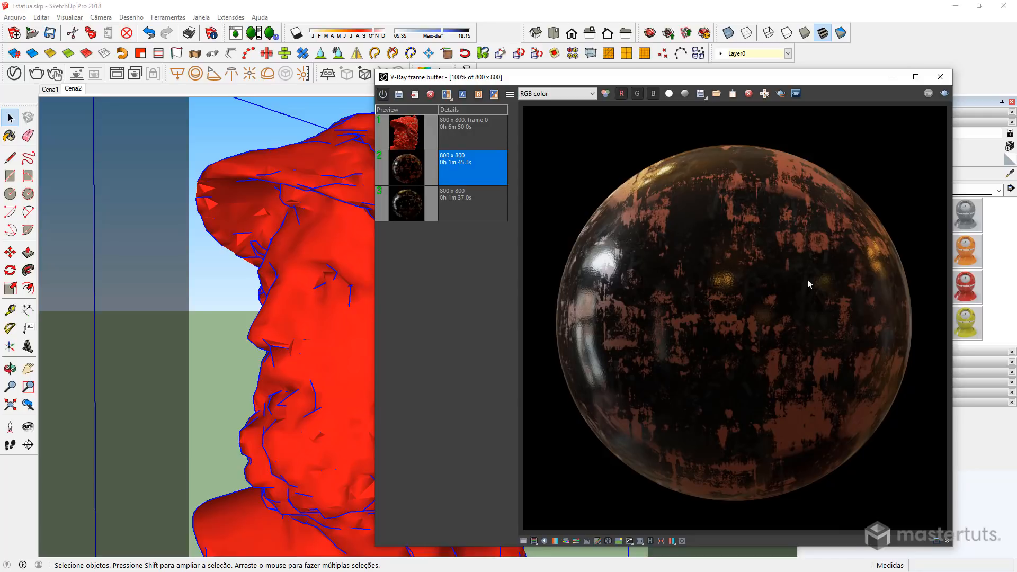
pyautogui.doubleClick(411, 130)
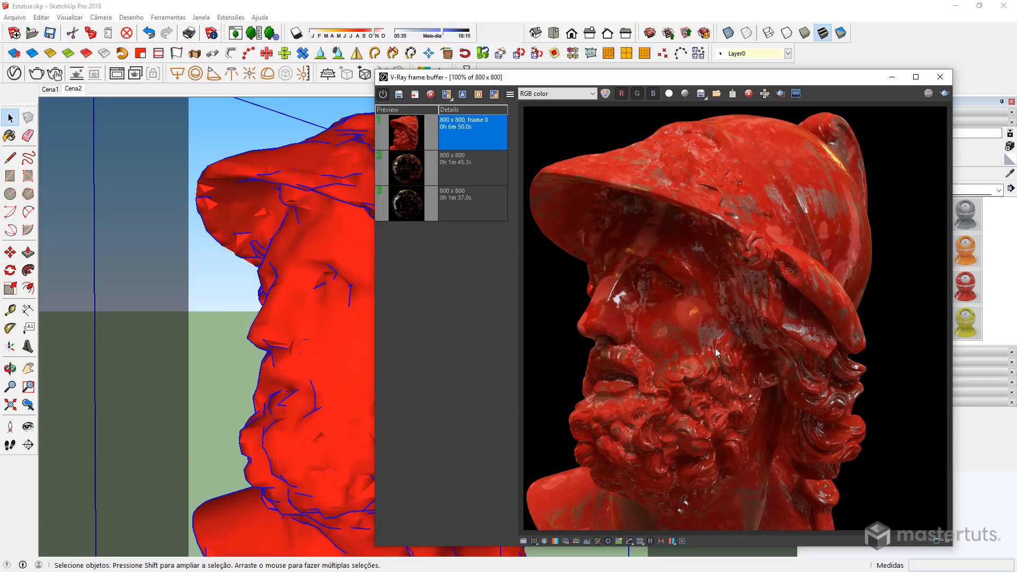
# Step: Reload the second history entry and examine the sphere's oxide patches and bumpy highlights up close
pyautogui.click(421, 166)
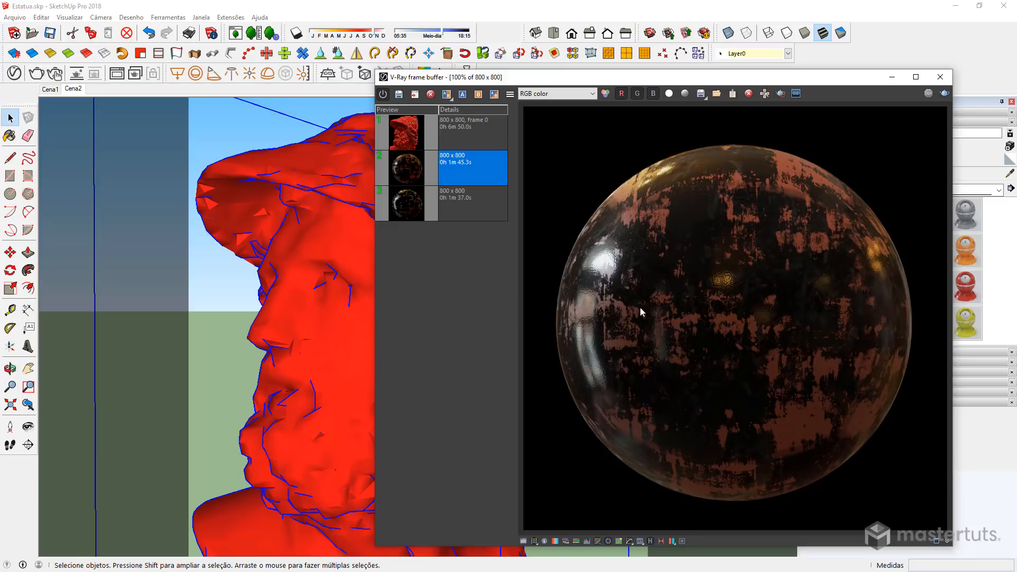
pyautogui.scroll(2, 722, 281)
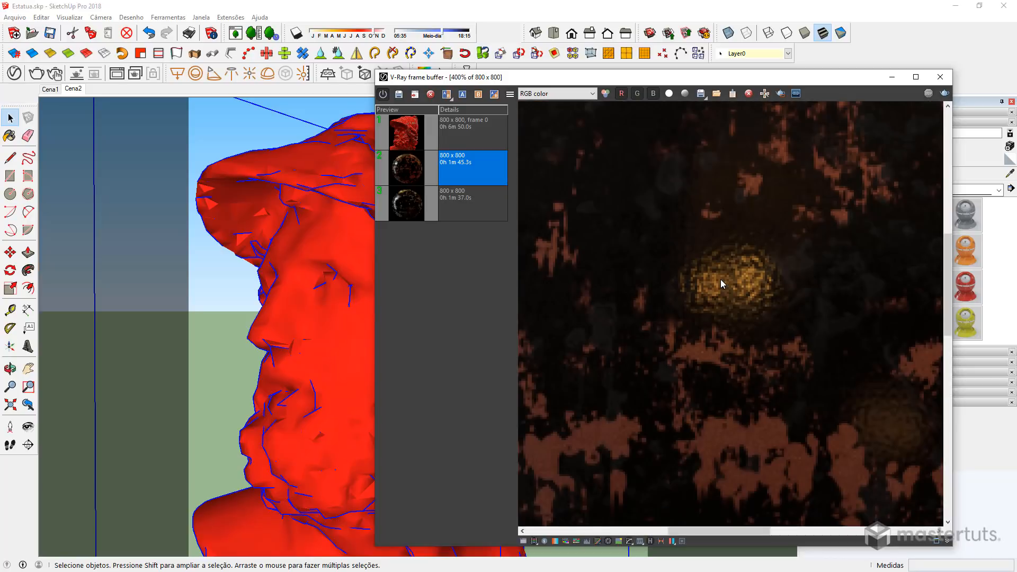
pyautogui.scroll(-1, 742, 289)
pyautogui.moveTo(741, 289); pyautogui.dragTo(726, 252, button='middle')
pyautogui.moveTo(818, 318); pyautogui.dragTo(905, 255, button='middle')
pyautogui.moveTo(848, 221); pyautogui.dragTo(757, 280, button='middle')
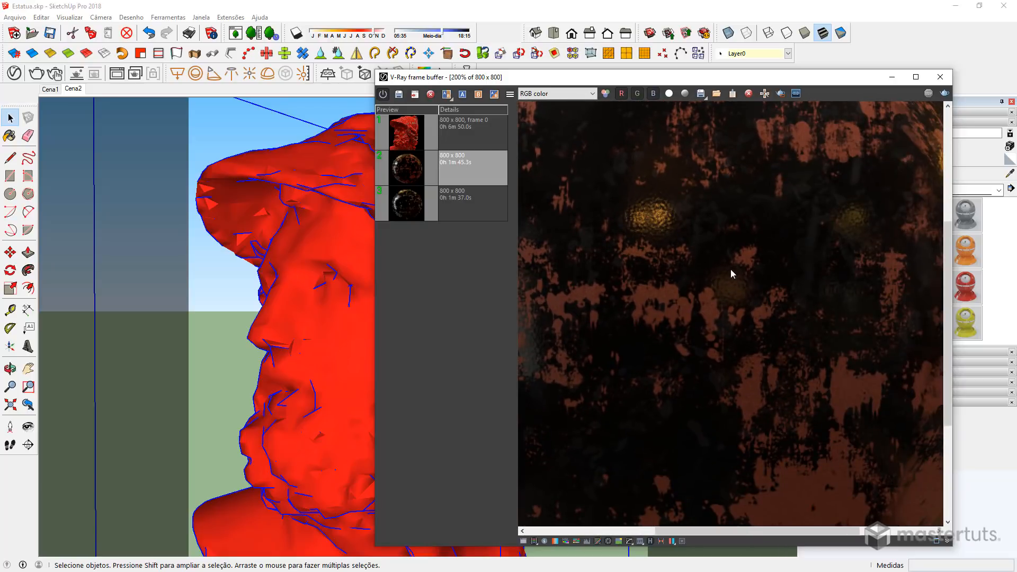
pyautogui.scroll(-1, 835, 281)
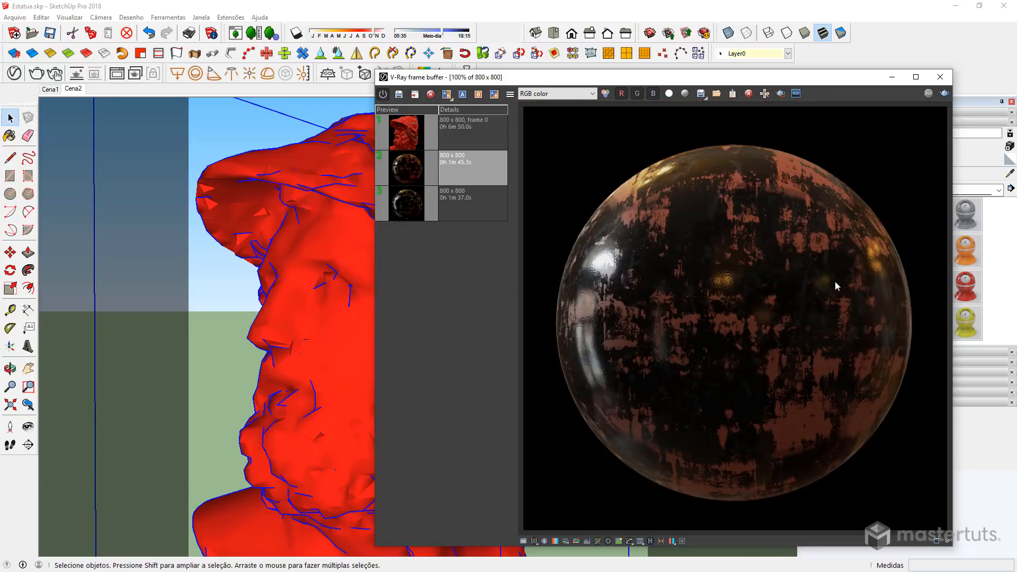